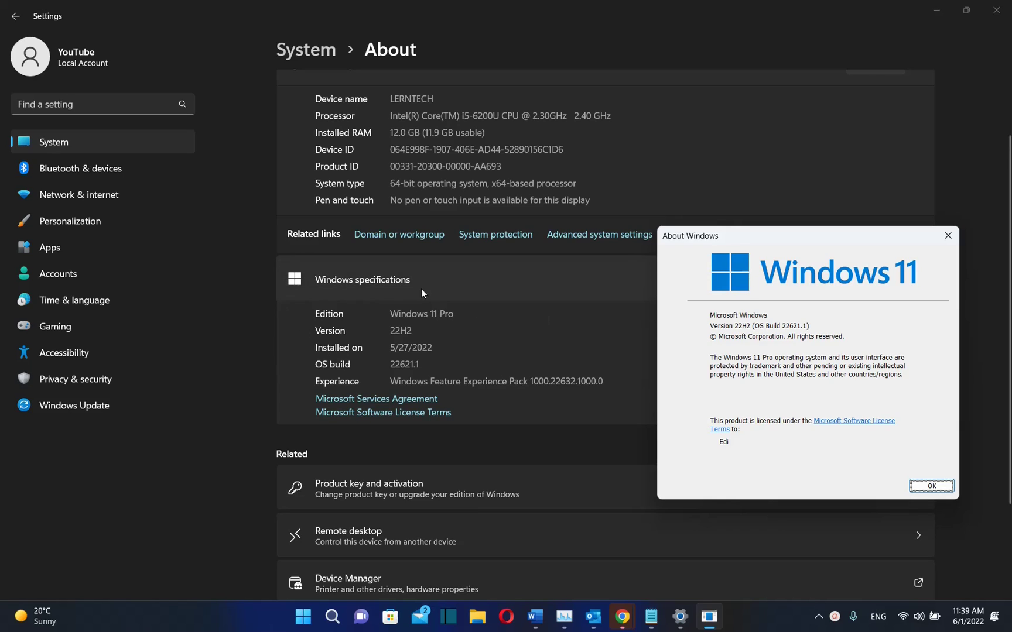
# Open System > About and show Windows specifications: Windows 11 Pro, version 22H2, build 22621.1.
pyautogui.click(72, 143)
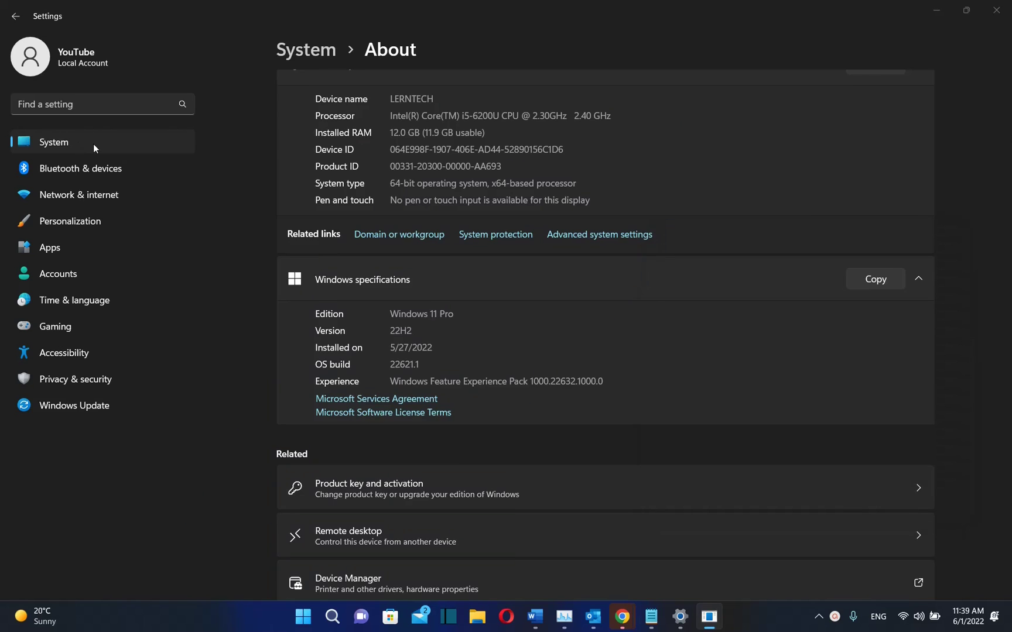
pyautogui.scroll(-10, 435, 452)
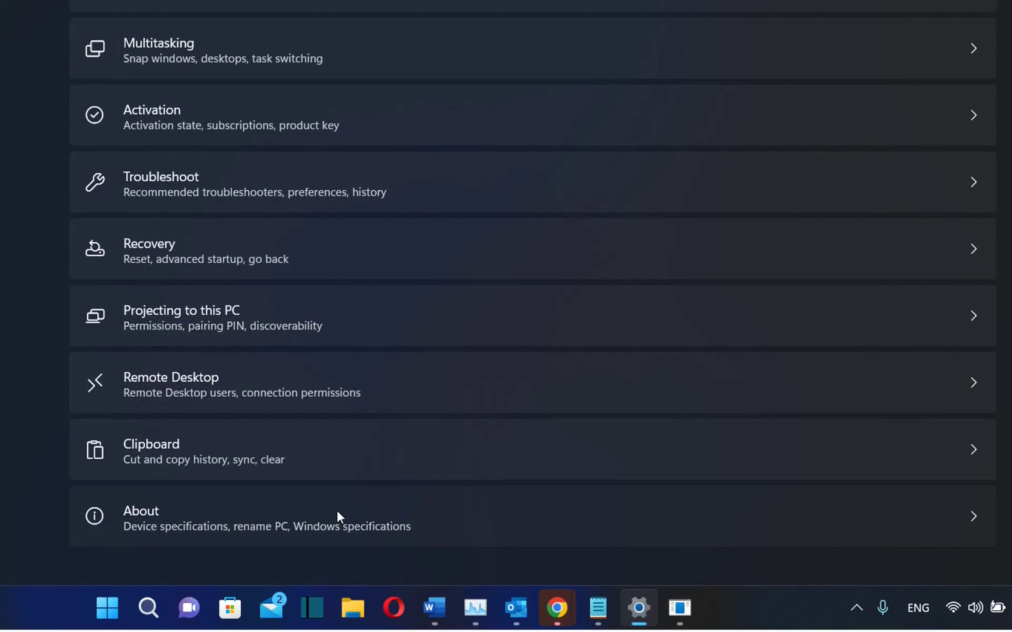
pyautogui.click(336, 507)
pyautogui.scroll(-5, 336, 492)
pyautogui.scroll(-3, 310, 330)
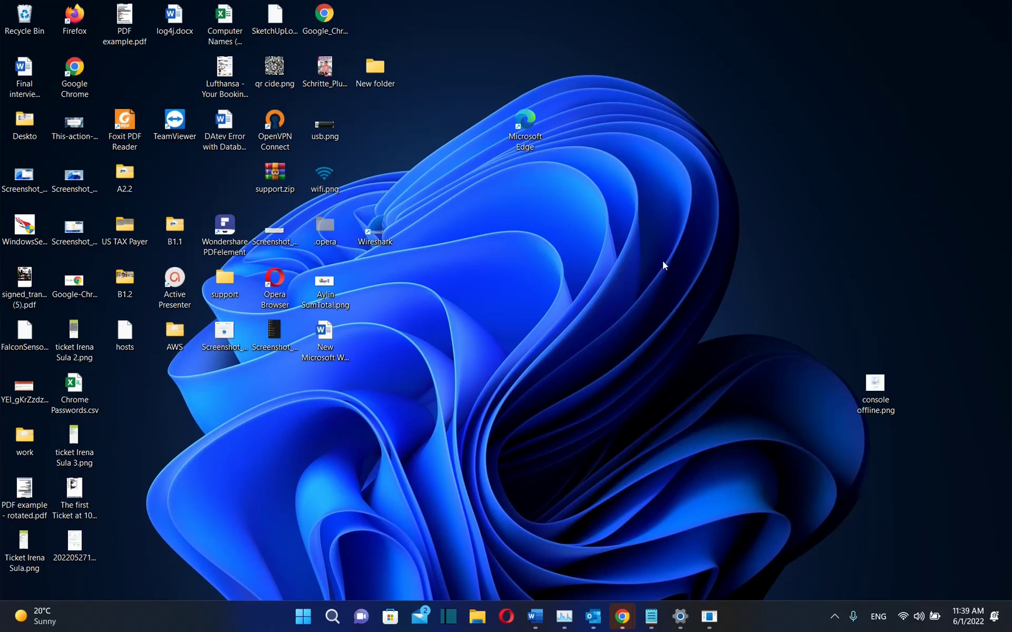
# Drag the Wireshark and Opera Browser desktop icons onto the taskbar to pin them.
pyautogui.moveTo(378, 239); pyautogui.dragTo(287, 603)
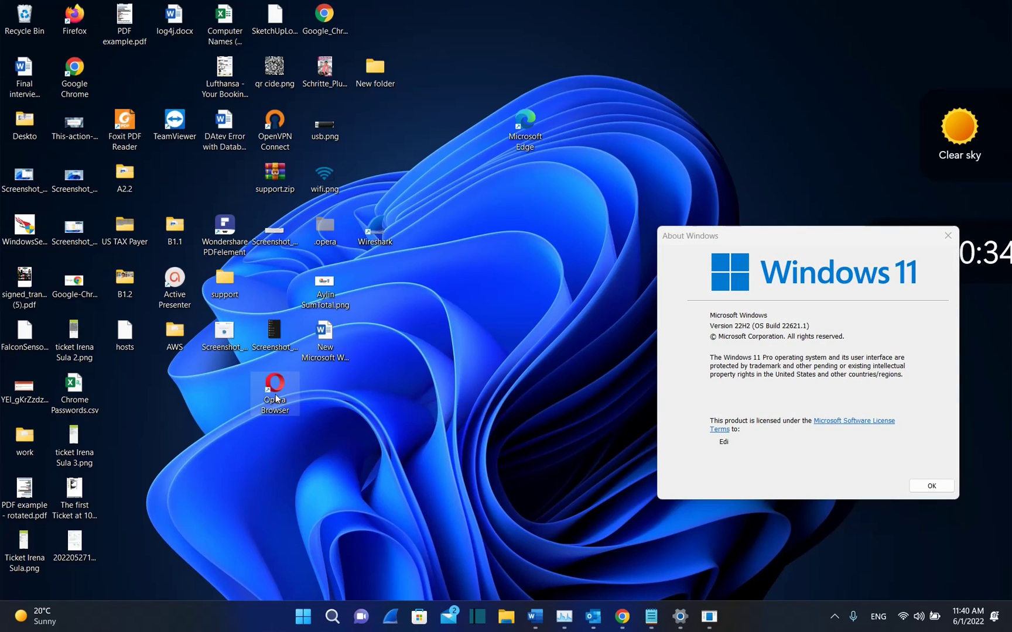
pyautogui.moveTo(277, 400); pyautogui.dragTo(281, 609)
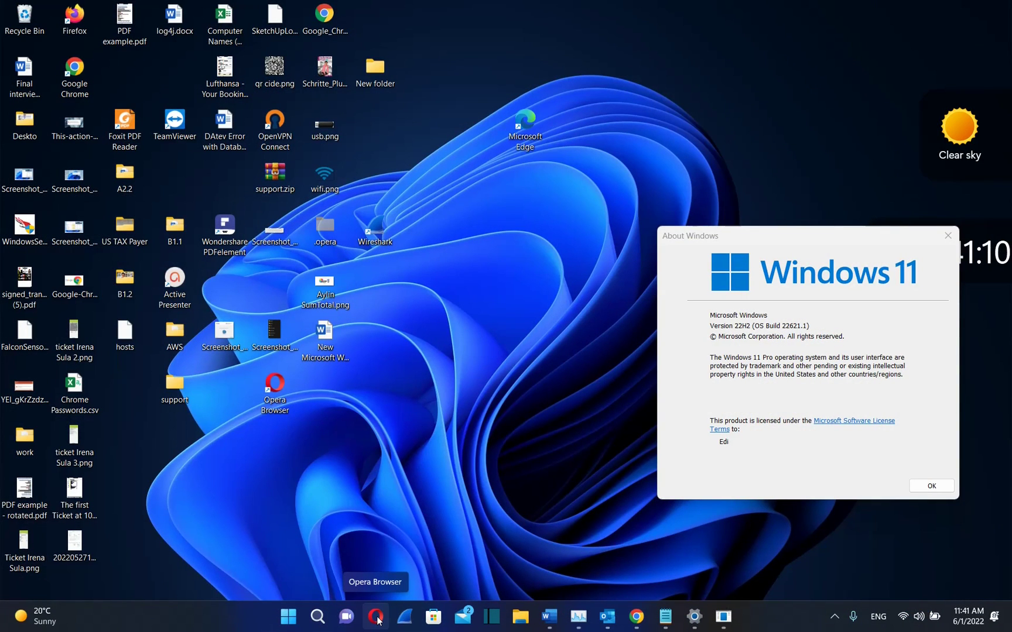
# Unpin Opera Browser from the taskbar, leaving Wireshark pinned.
pyautogui.rightClick(378, 619)
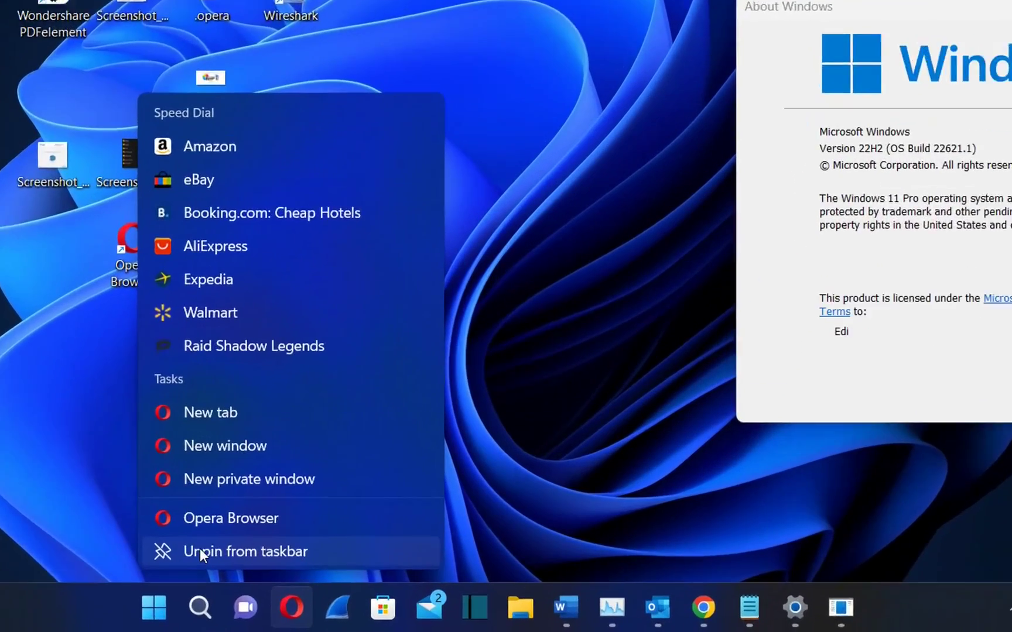
pyautogui.click(380, 585)
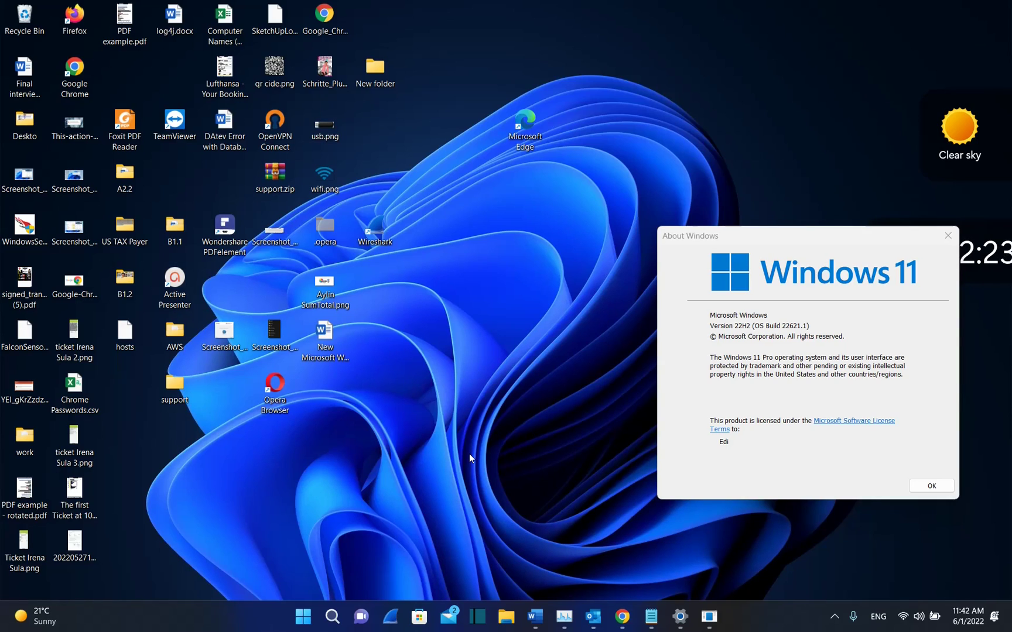
# In Start, drop Spotify, Facebook and TikTok onto Instagram to form one pinned folder.
pyautogui.click(303, 616)
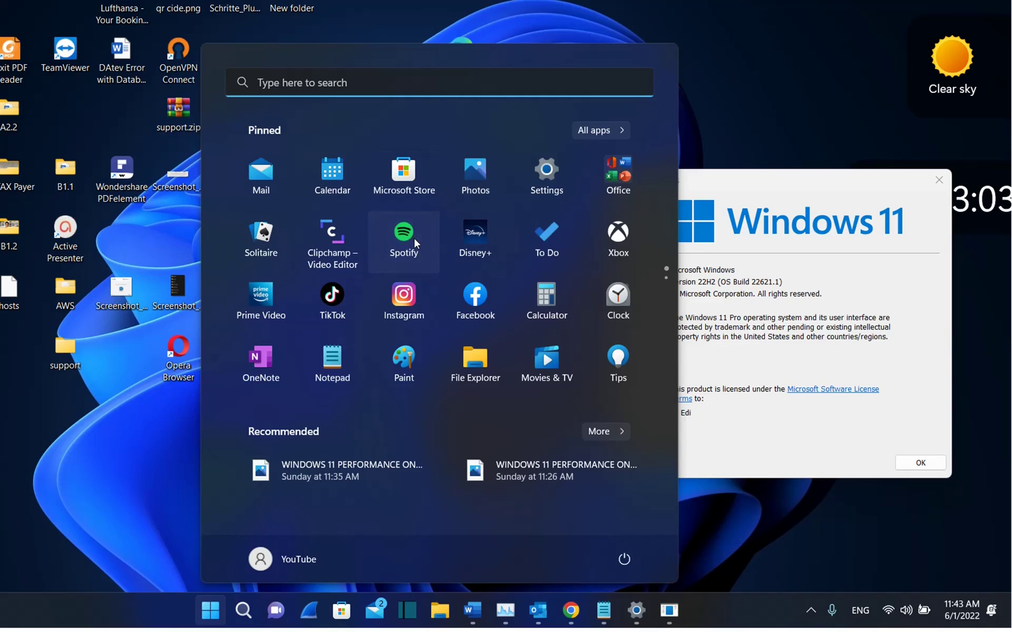
pyautogui.moveTo(413, 237); pyautogui.dragTo(353, 303)
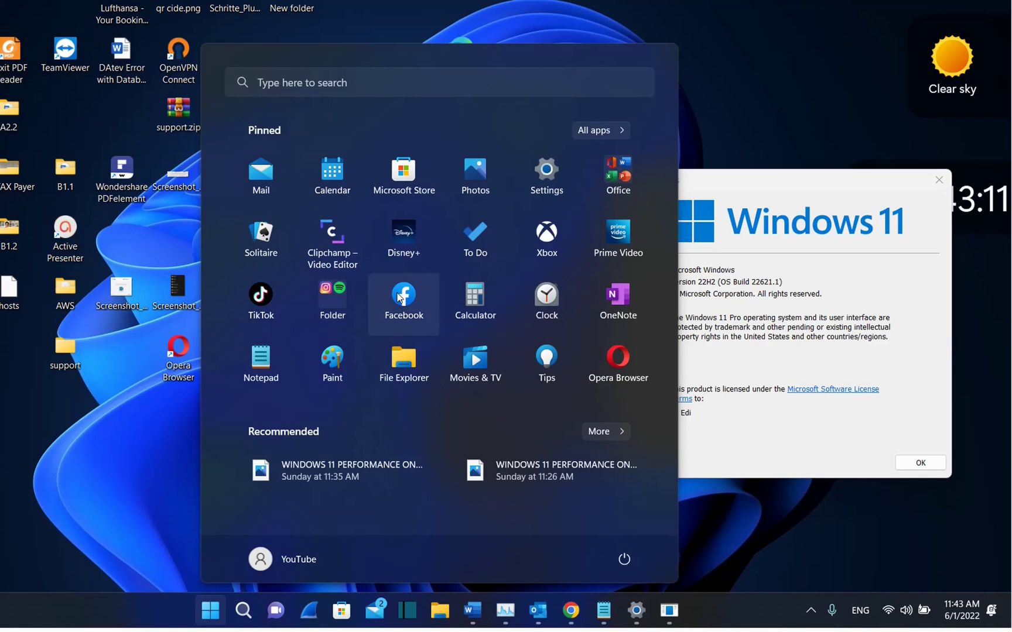
pyautogui.moveTo(415, 300); pyautogui.dragTo(352, 296)
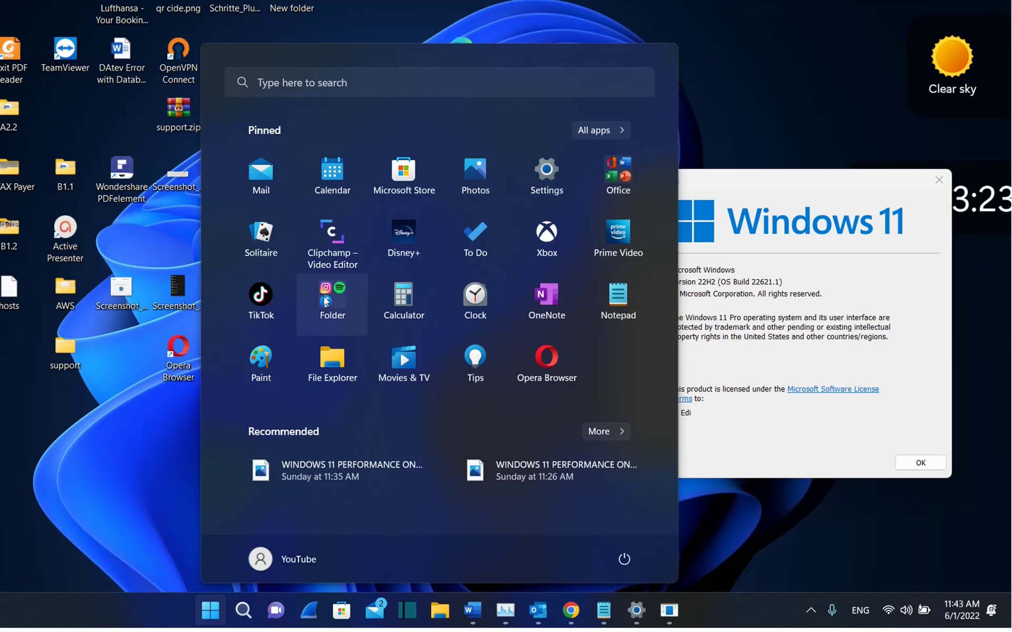
pyautogui.moveTo(261, 295); pyautogui.dragTo(342, 301)
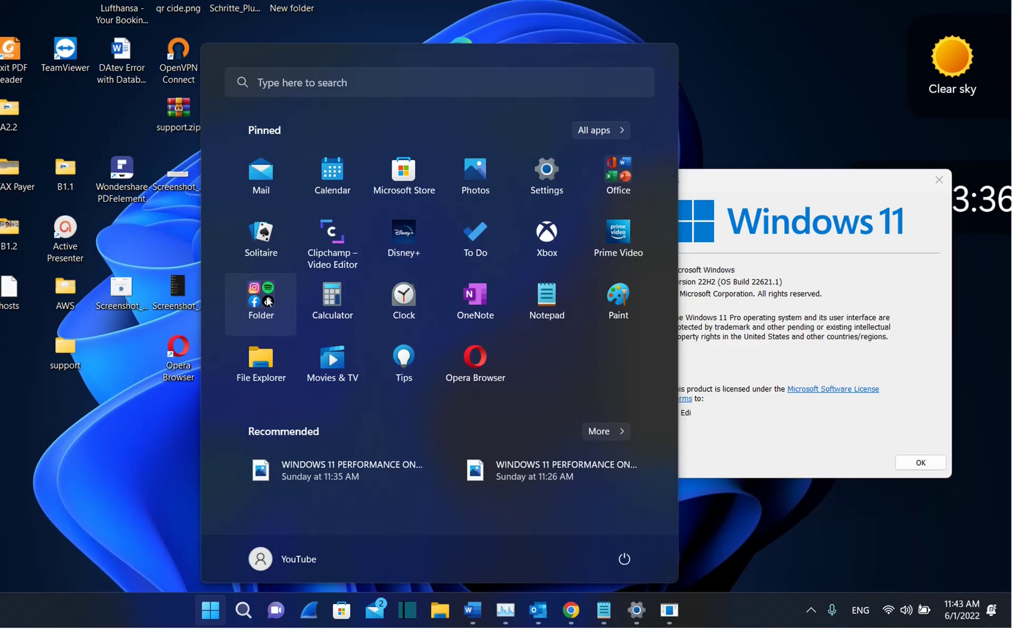
# Rename the pinned Start folder to 'Social Media', close it and reopen Start.
pyautogui.click(267, 301)
pyautogui.click(450, 218)
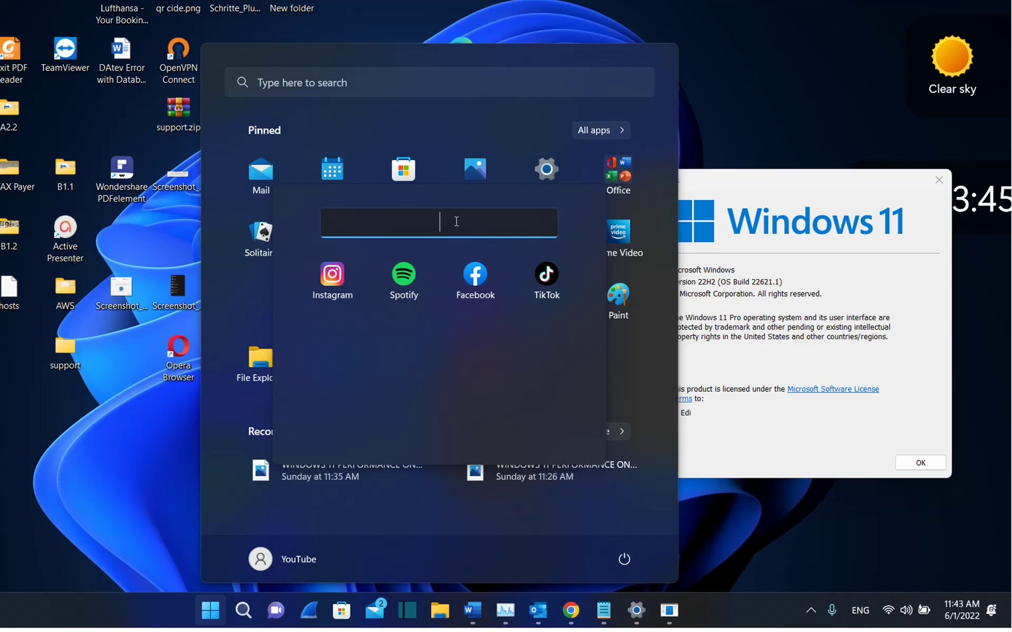
pyautogui.write('Social Media')
pyautogui.press('Return')
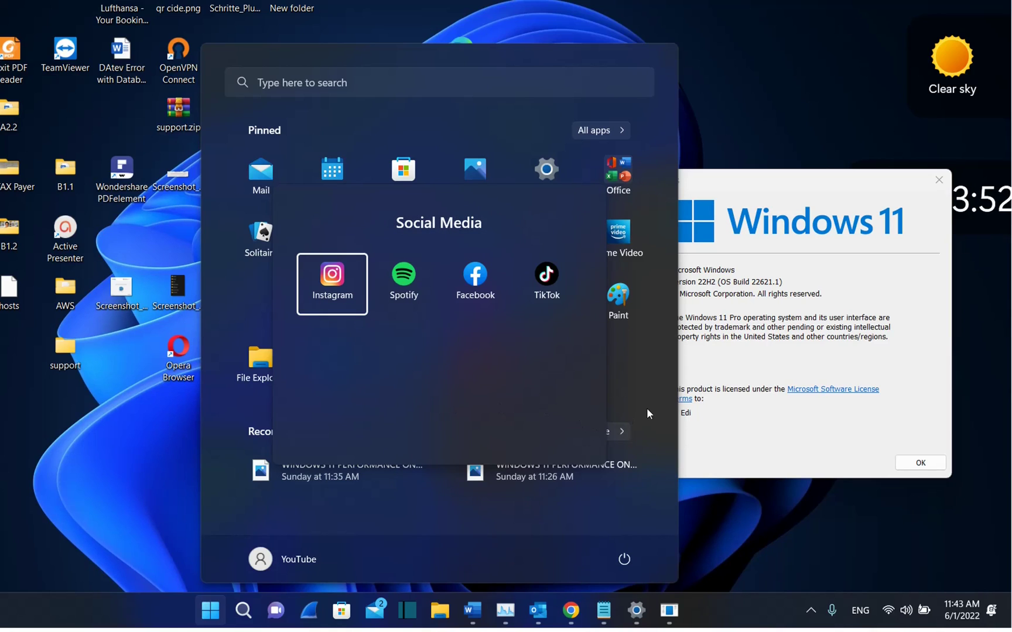
pyautogui.click(624, 393)
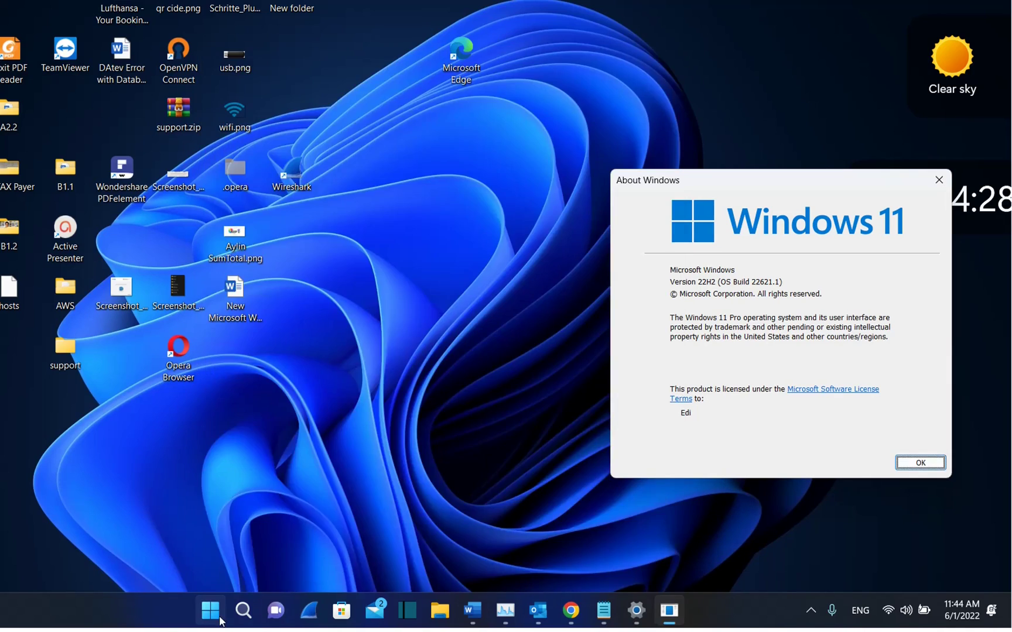
pyautogui.press('super')
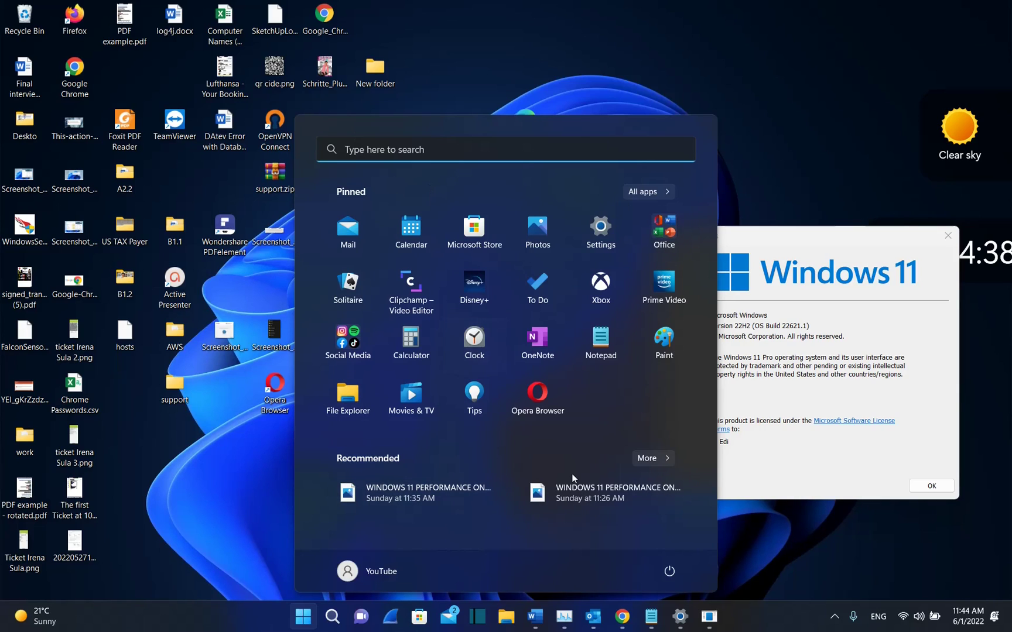
# Go to the Personalization > Start page in Settings.
pyautogui.click(680, 622)
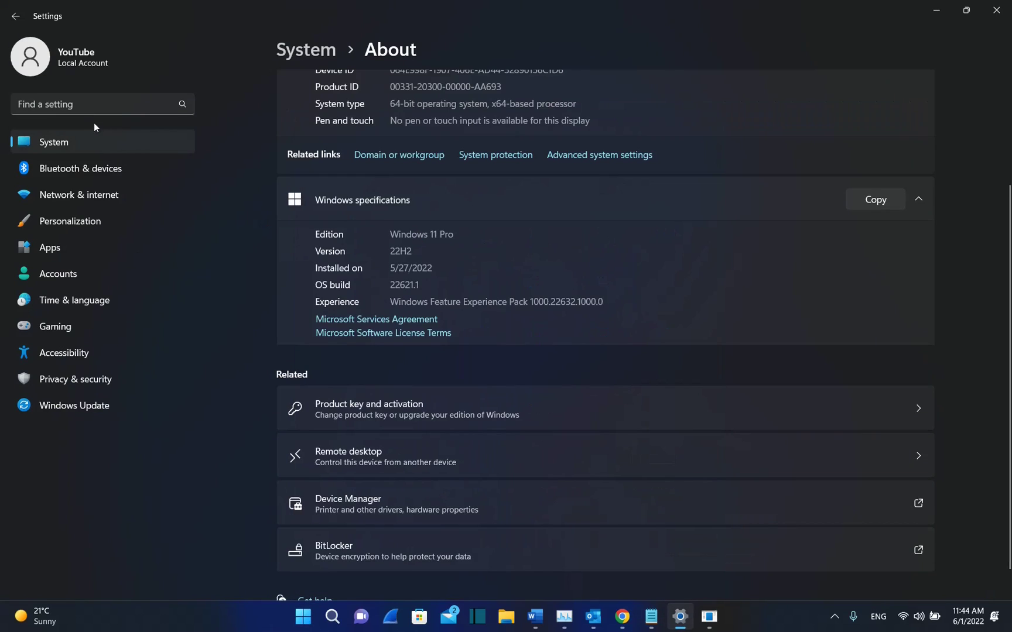
pyautogui.click(147, 221)
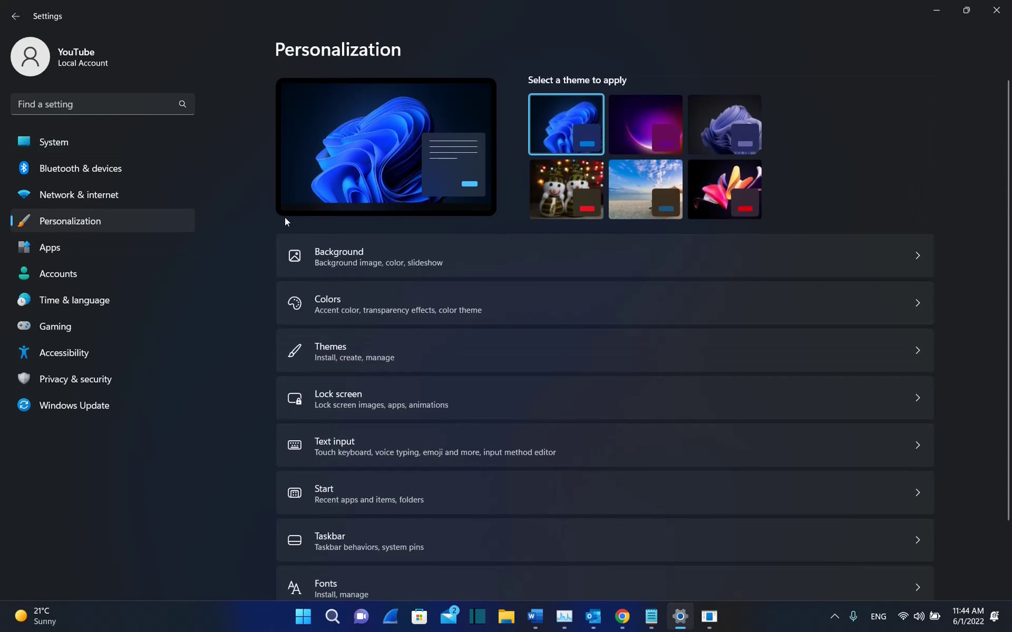
pyautogui.scroll(-3, 562, 333)
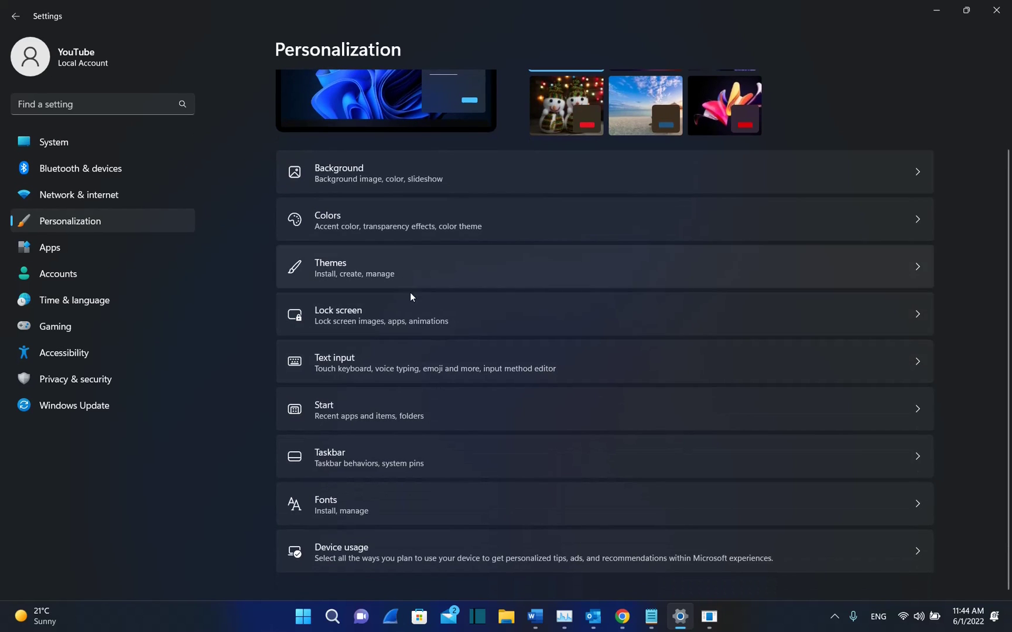
pyautogui.click(428, 410)
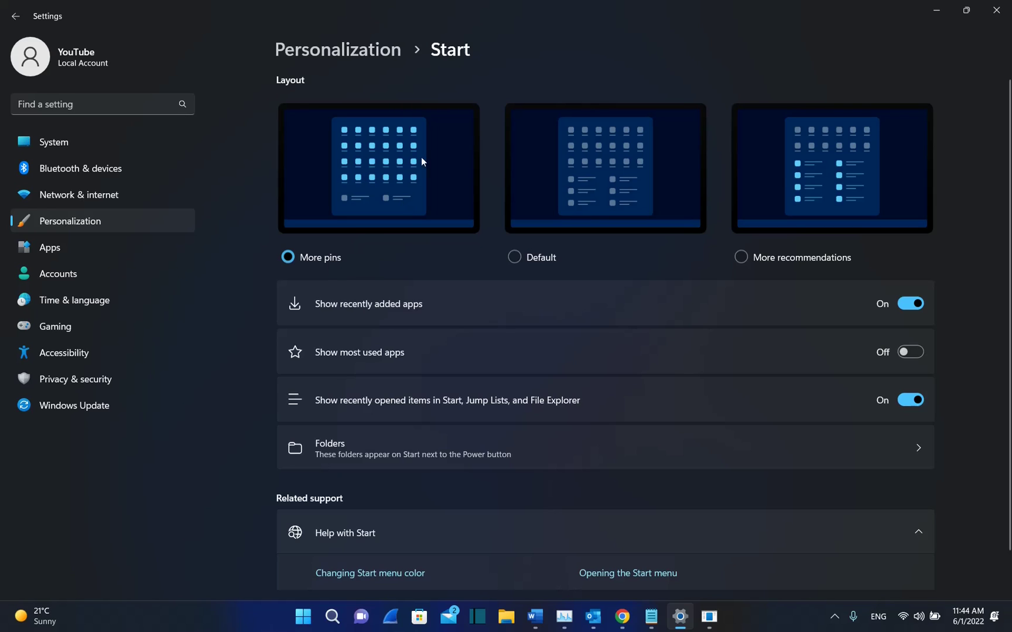
# Try the Default and More recommendations layouts, then settle on More pins and preview Start.
pyautogui.click(527, 259)
pyautogui.click(741, 261)
pyautogui.click(303, 617)
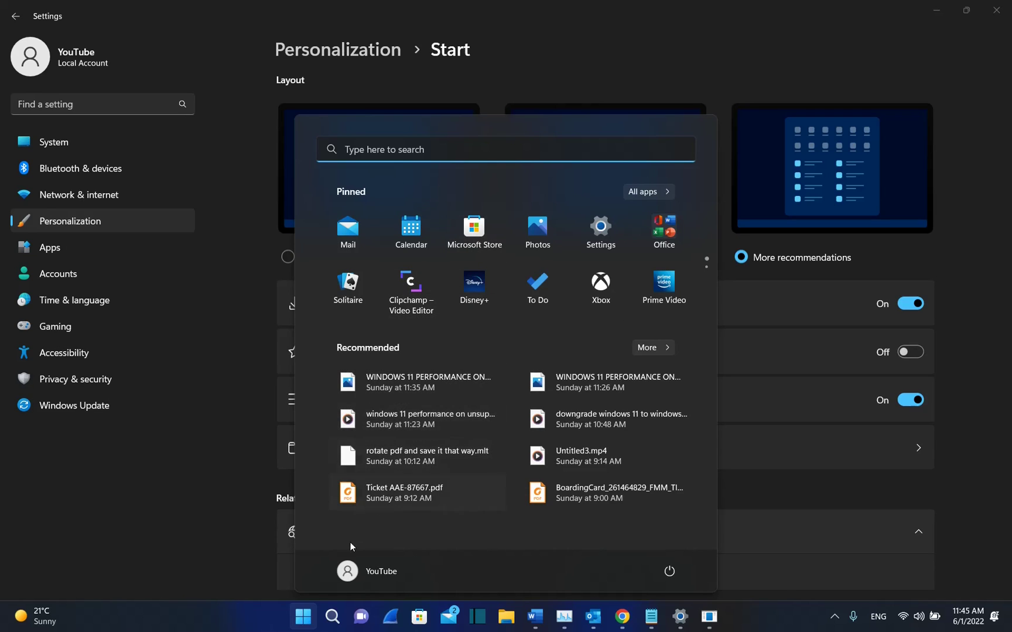
pyautogui.click(304, 616)
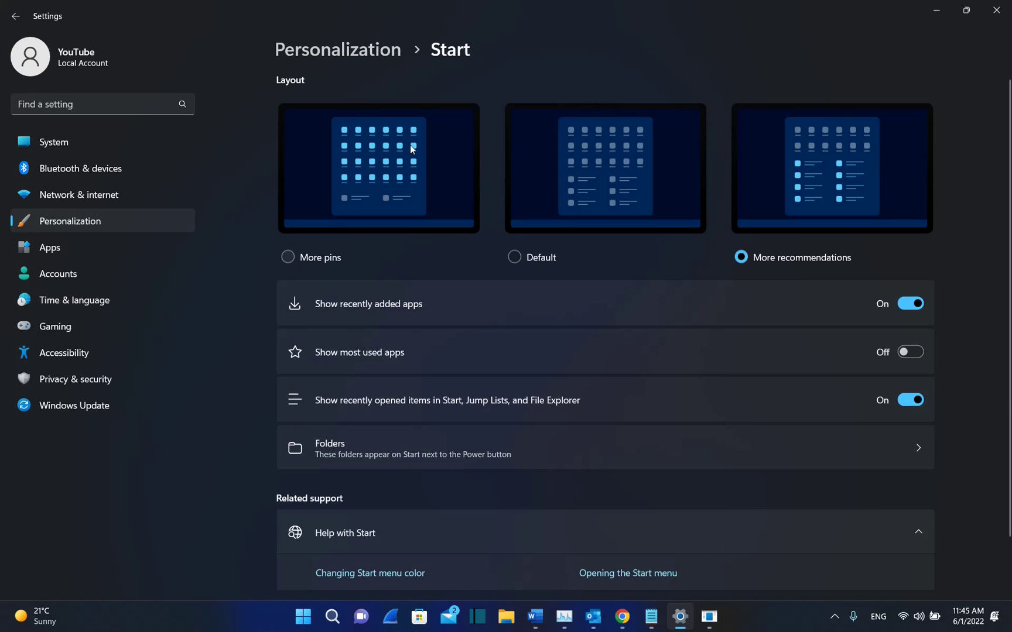
pyautogui.click(287, 258)
pyautogui.click(309, 617)
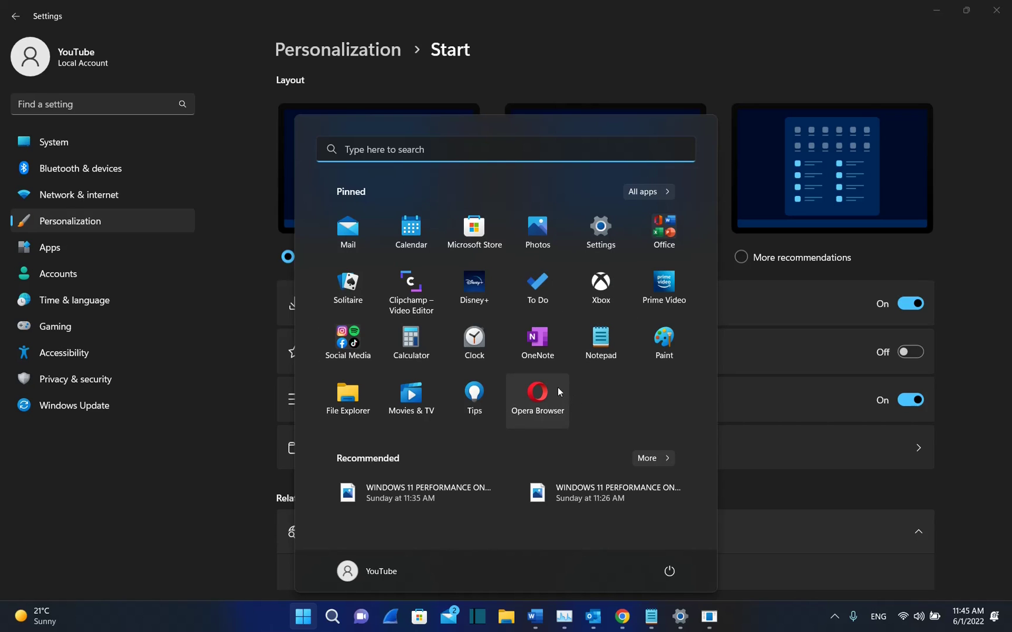
pyautogui.press('Escape')
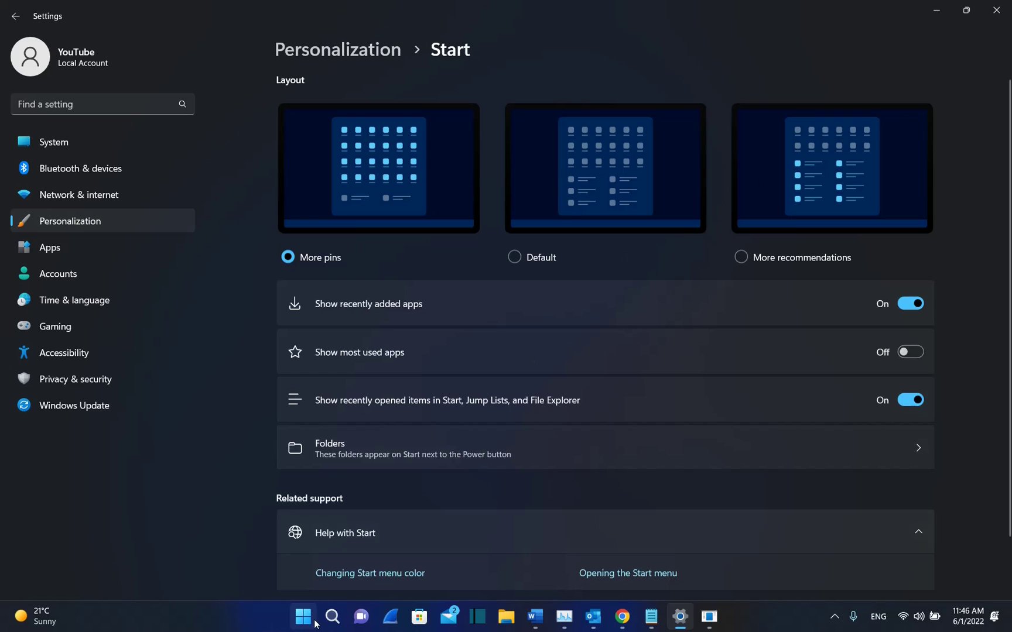
# Search for Task Manager, launch it and maximize its window.
pyautogui.click(332, 616)
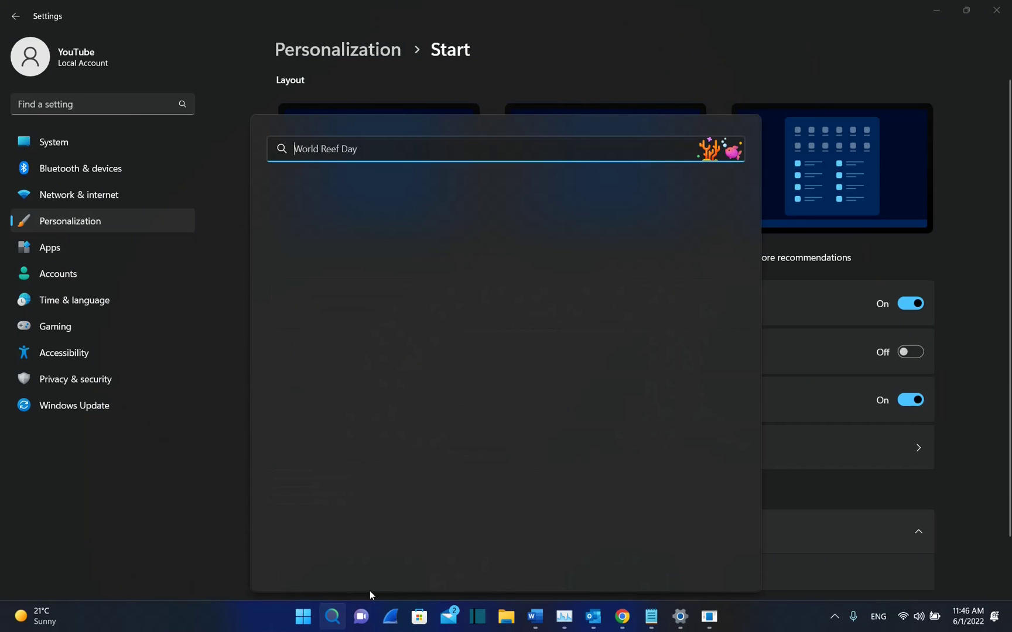
pyautogui.write('task a')
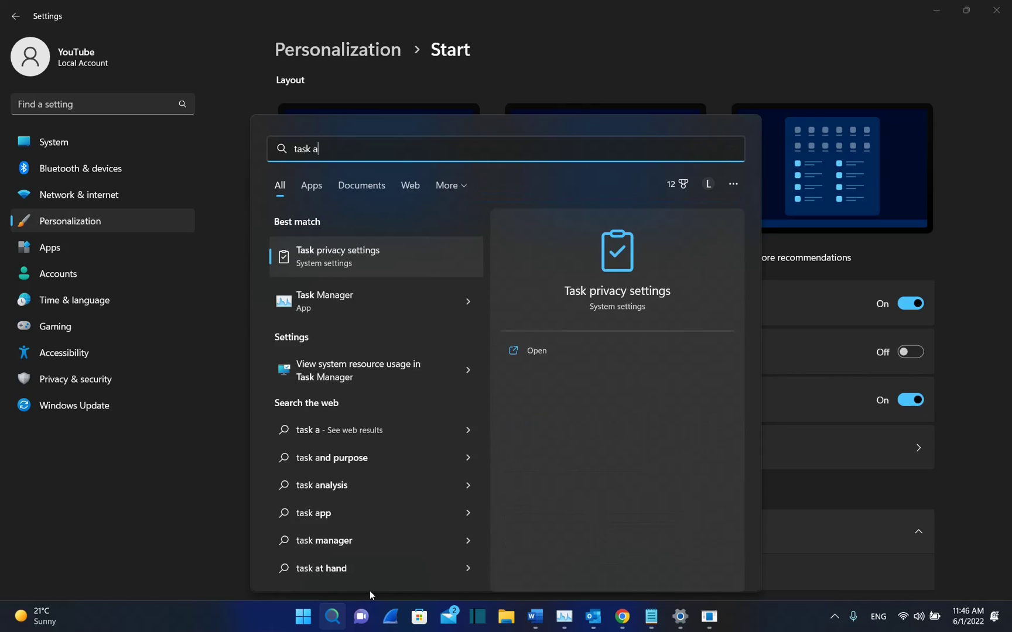
pyautogui.press('BackSpace')
pyautogui.write('Manager')
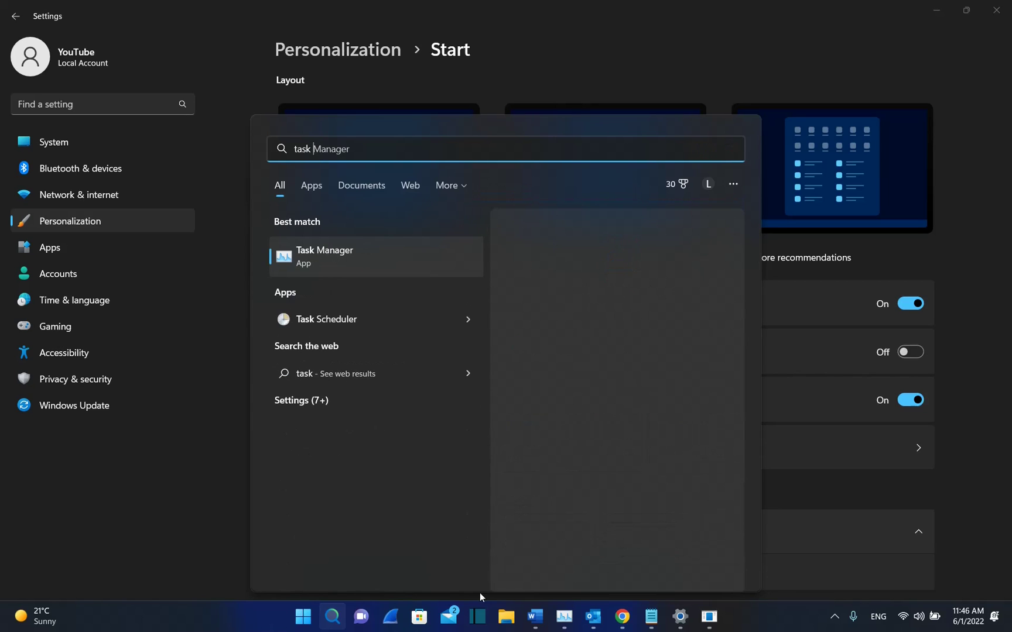
pyautogui.click(375, 255)
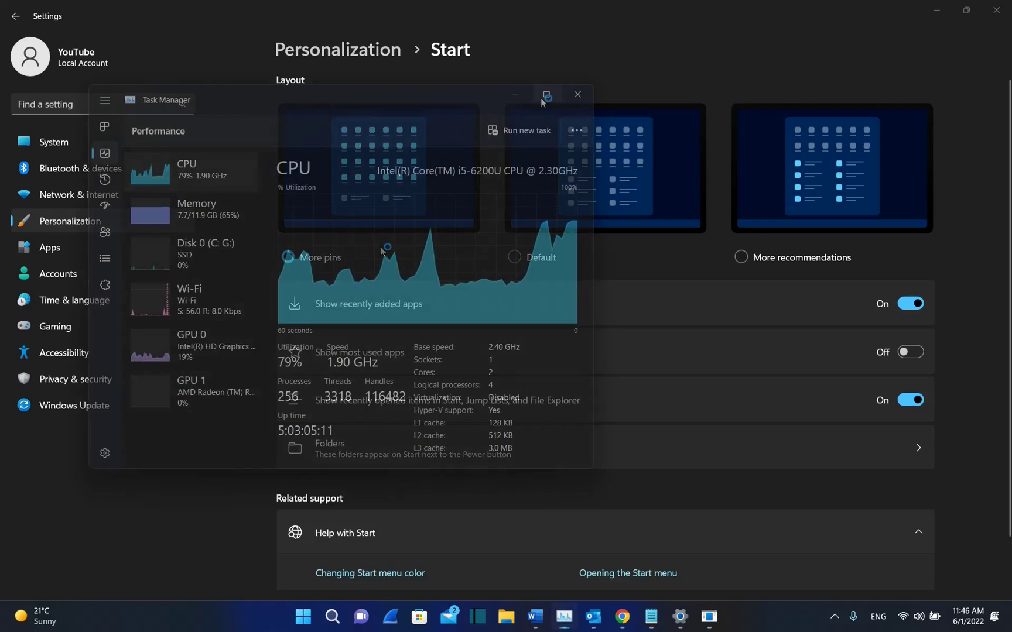
pyautogui.click(546, 95)
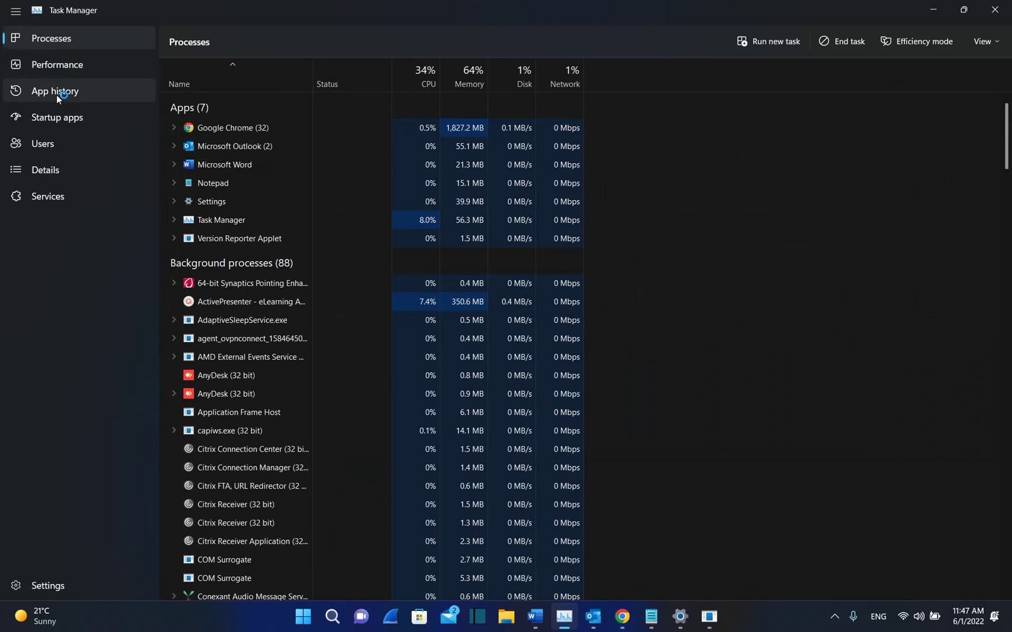
# Browse the App history and Startup apps pages, ending on CPU Performance.
pyautogui.click(42, 90)
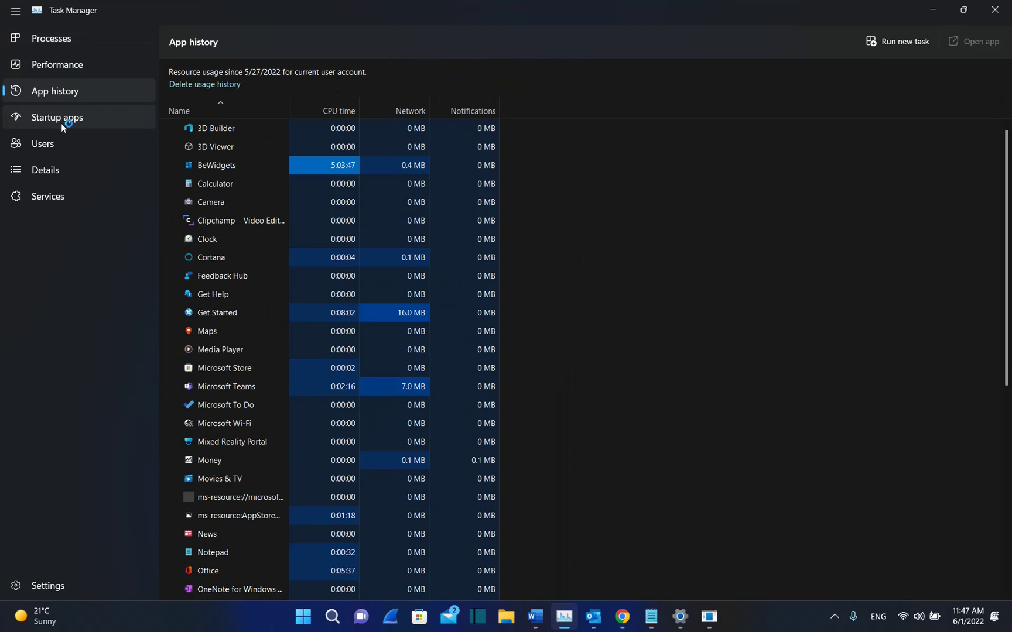
pyautogui.click(60, 125)
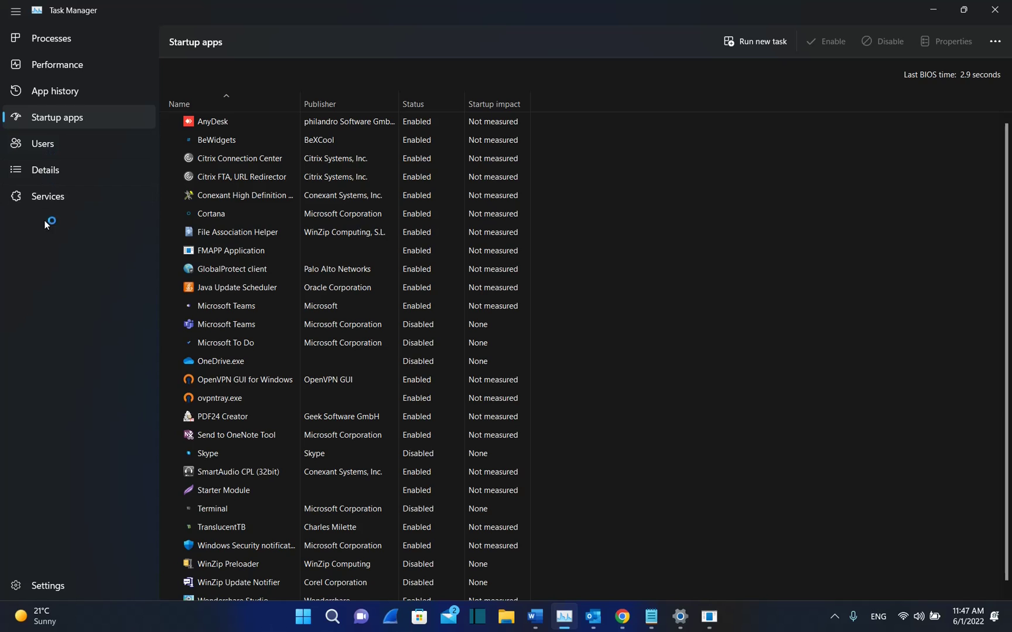
pyautogui.click(133, 67)
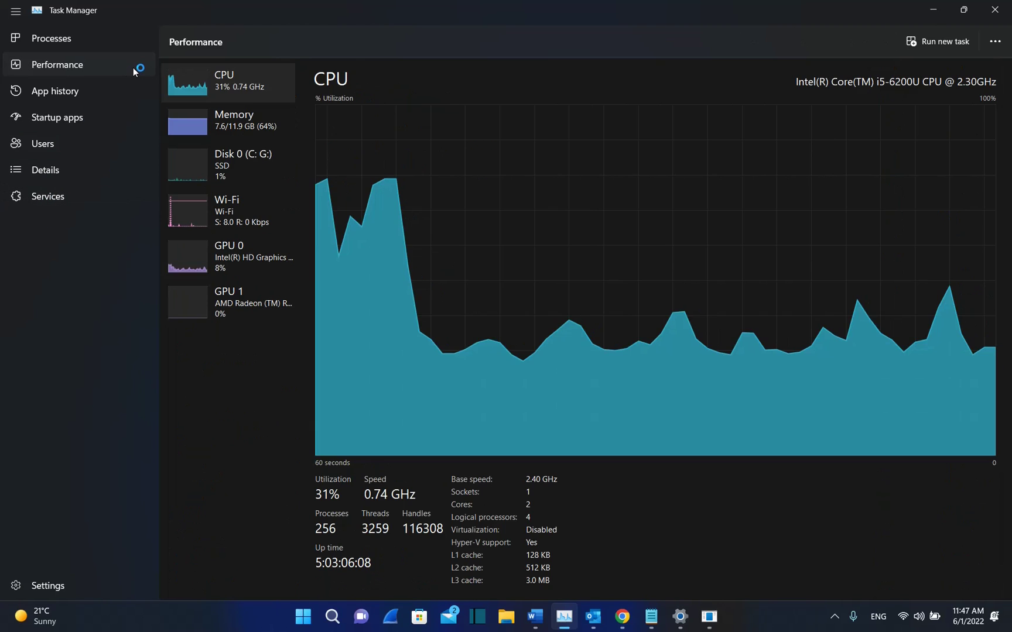
# On the Processes page, turn on Efficiency mode for Microsoft Outlook.
pyautogui.click(67, 38)
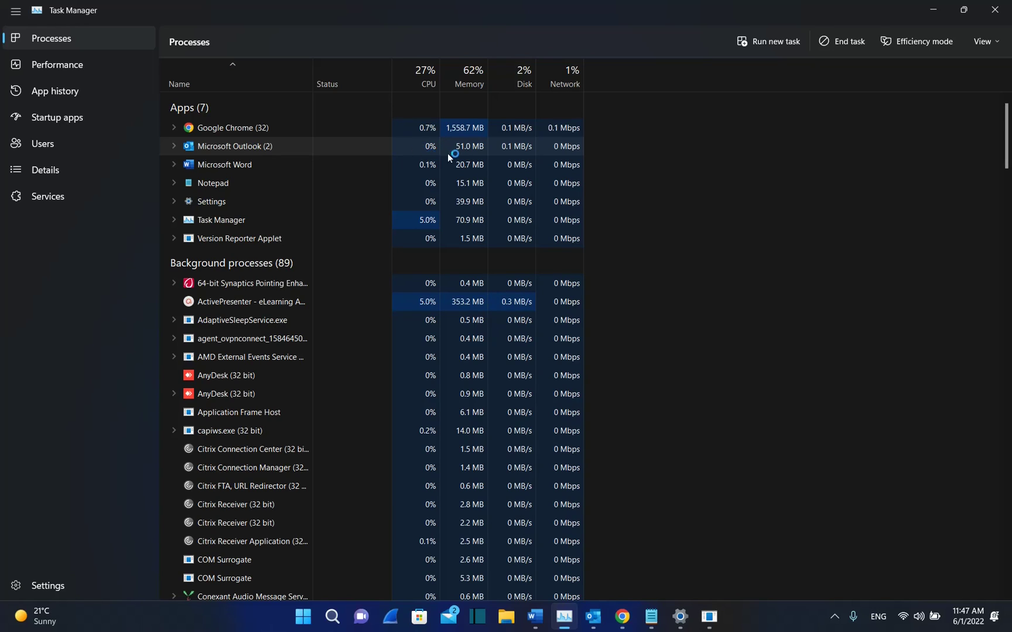
pyautogui.rightClick(249, 145)
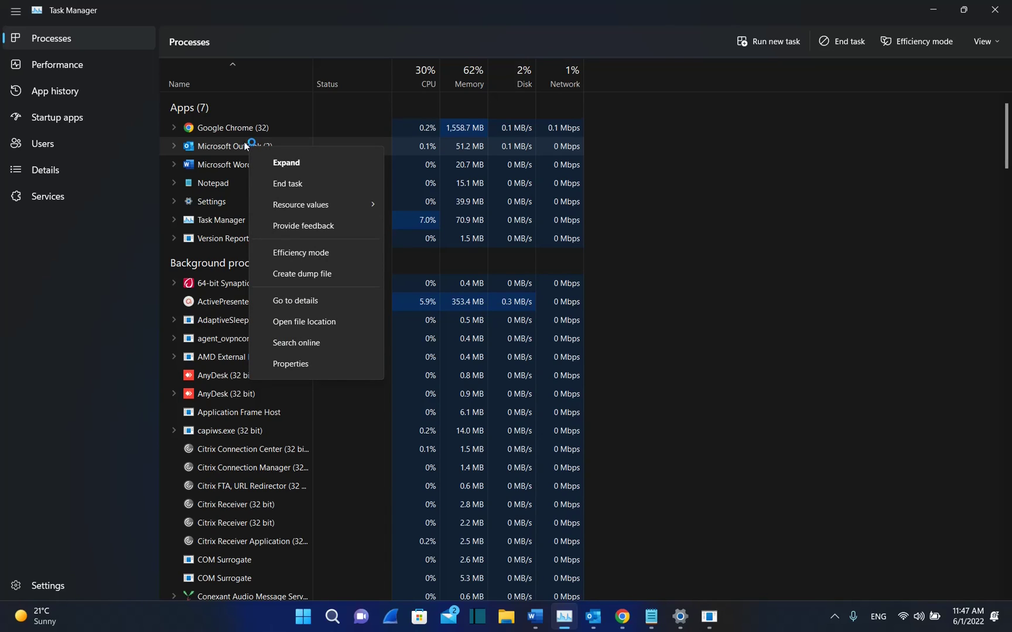
pyautogui.click(303, 253)
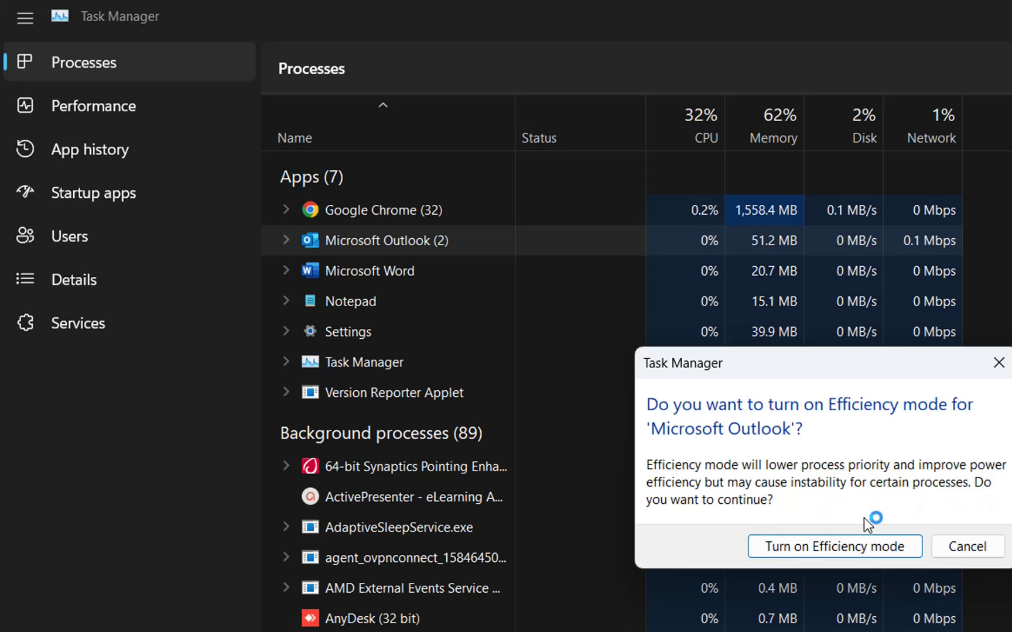
pyautogui.click(831, 546)
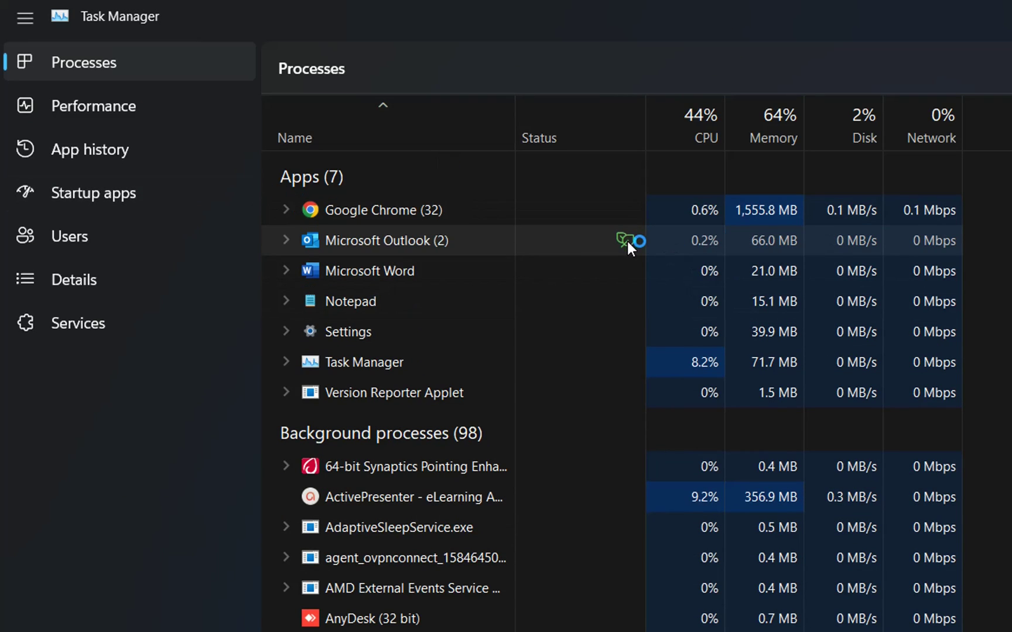
# Turn on Efficiency mode for Microsoft Word, then switch it back off for Outlook.
pyautogui.moveTo(627, 239)
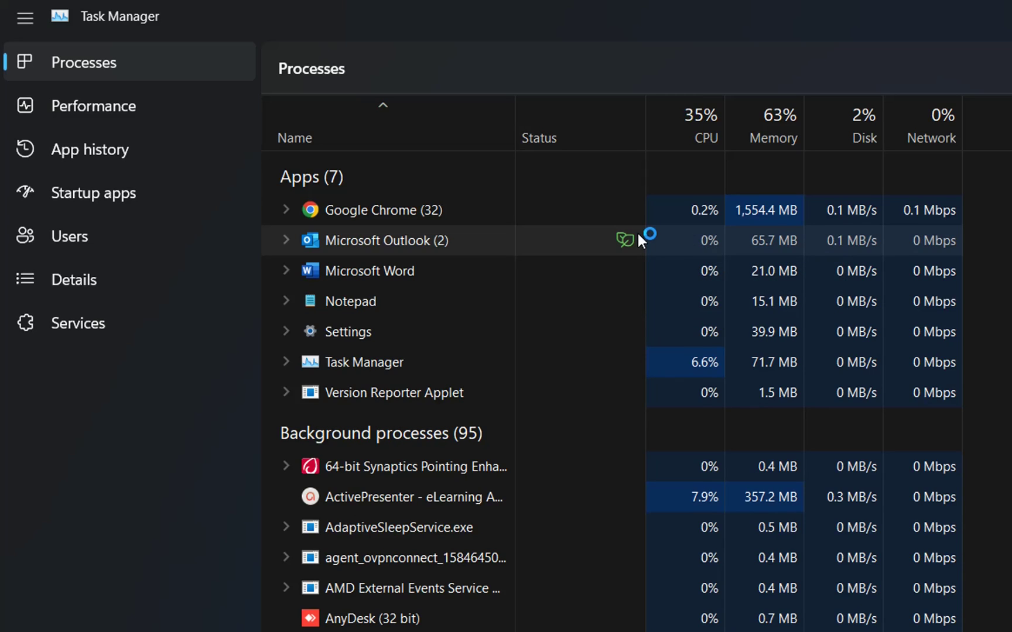
pyautogui.rightClick(386, 271)
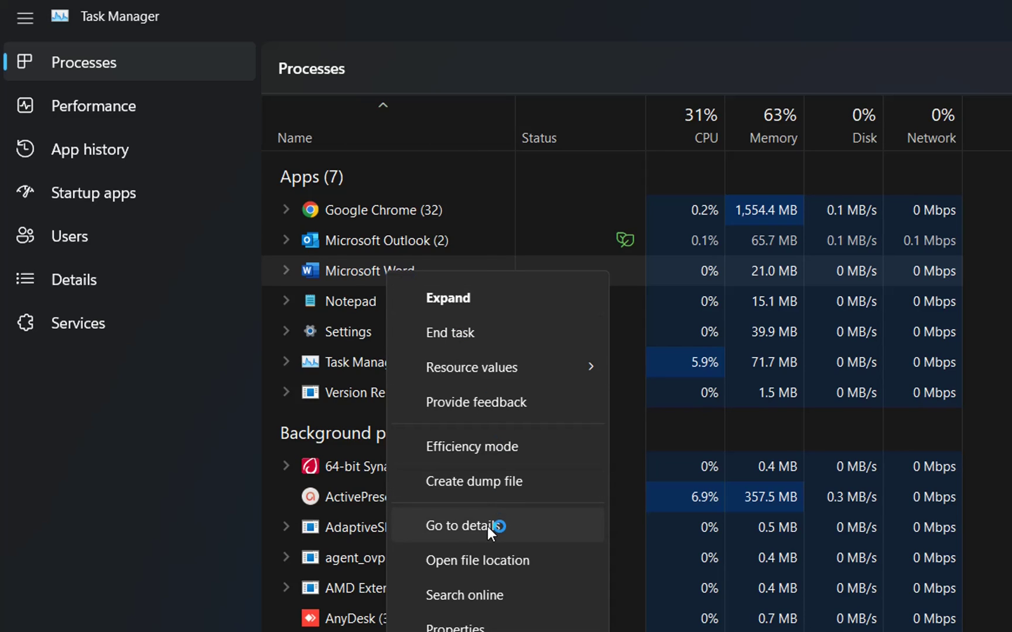
pyautogui.click(487, 448)
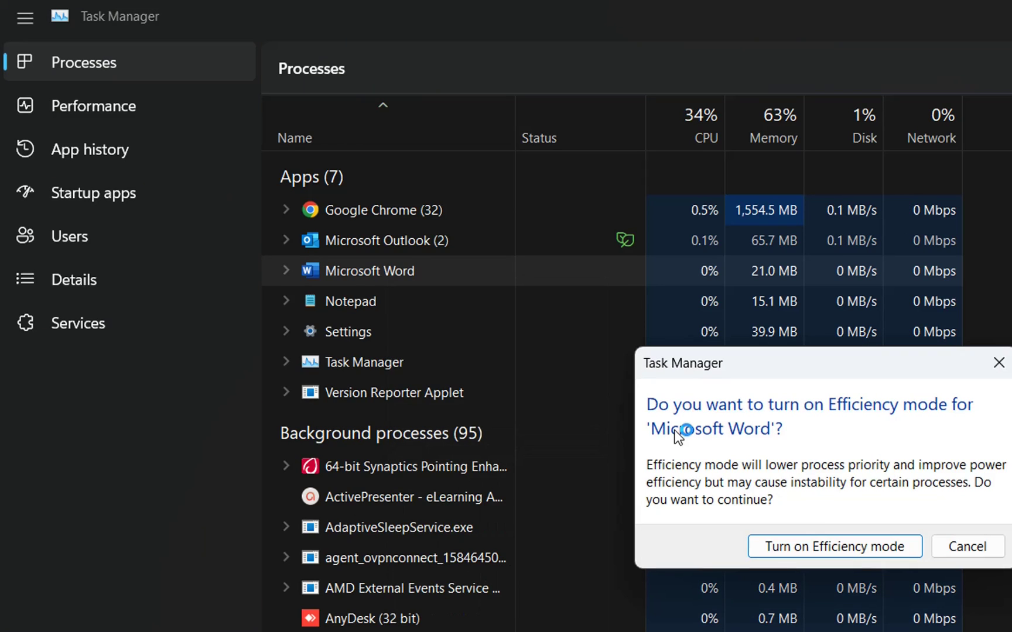
pyautogui.click(843, 547)
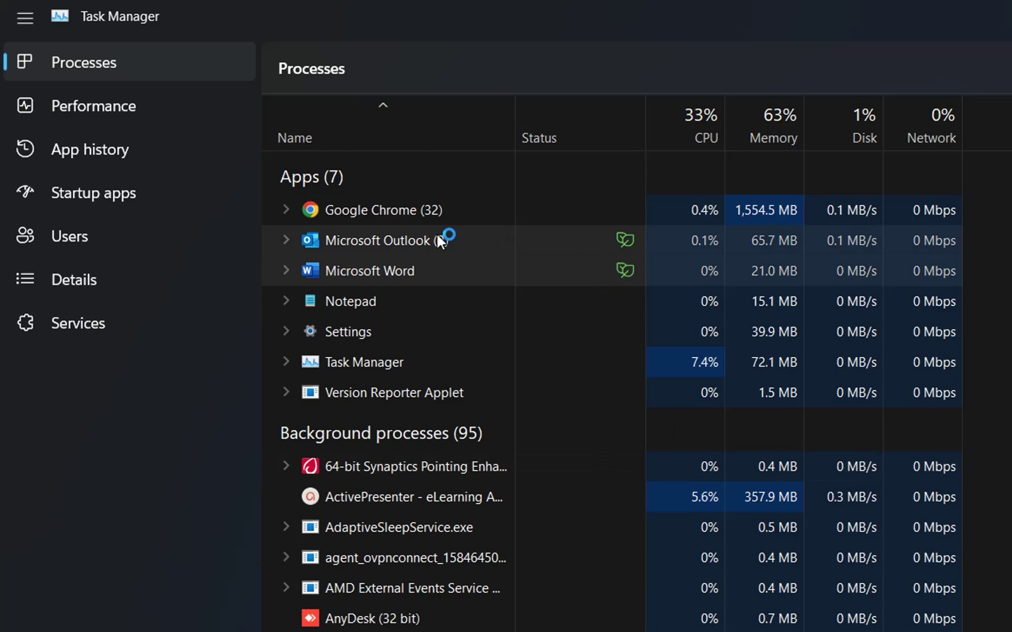
pyautogui.rightClick(421, 237)
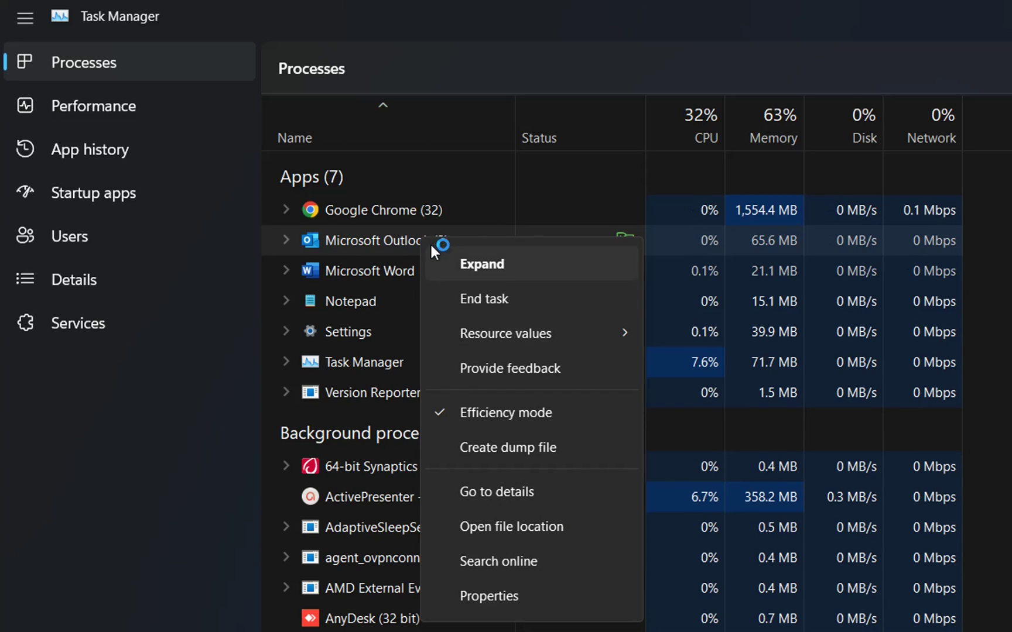
pyautogui.click(501, 416)
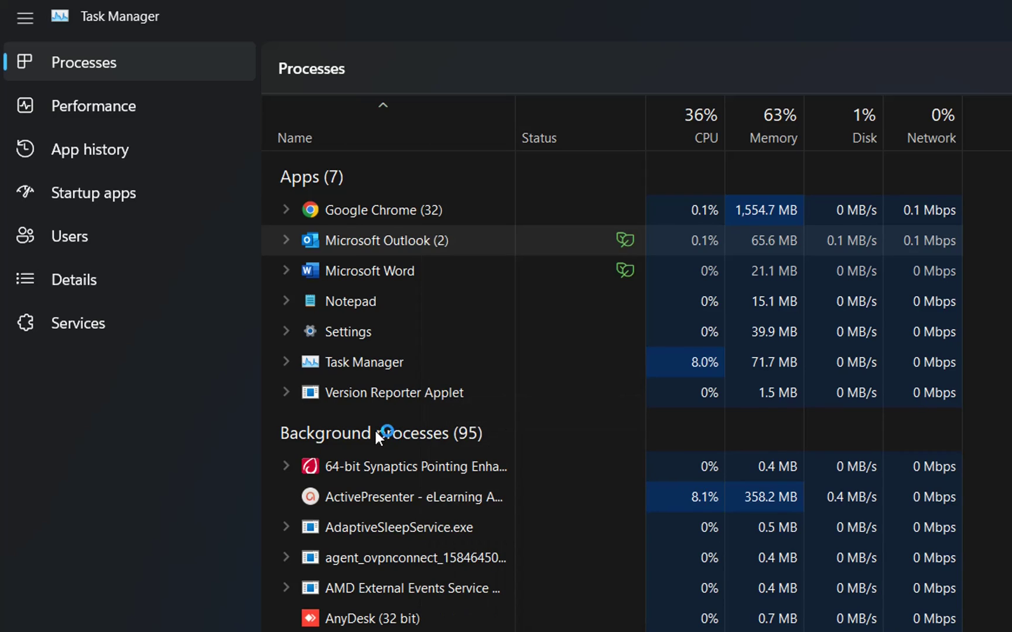